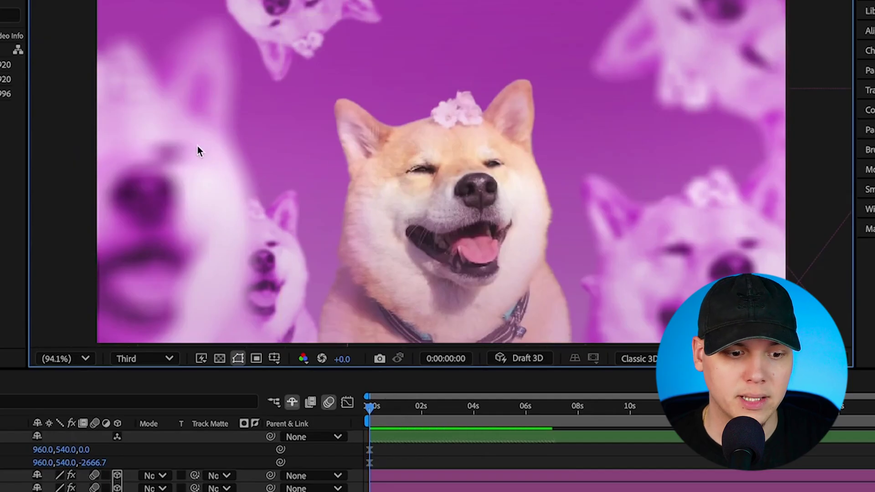
# Orbit Camera 1 around the dog scene and dolly it toward the central shiba at 4 seconds.
pyautogui.moveTo(478, 146); pyautogui.dragTo(543, 145)
pyautogui.moveTo(383, 407); pyautogui.dragTo(372, 413)
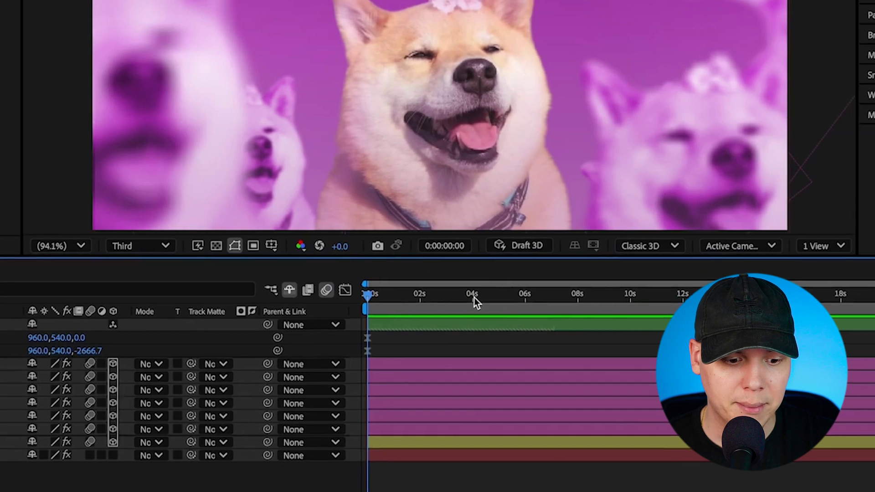
pyautogui.click(697, 296)
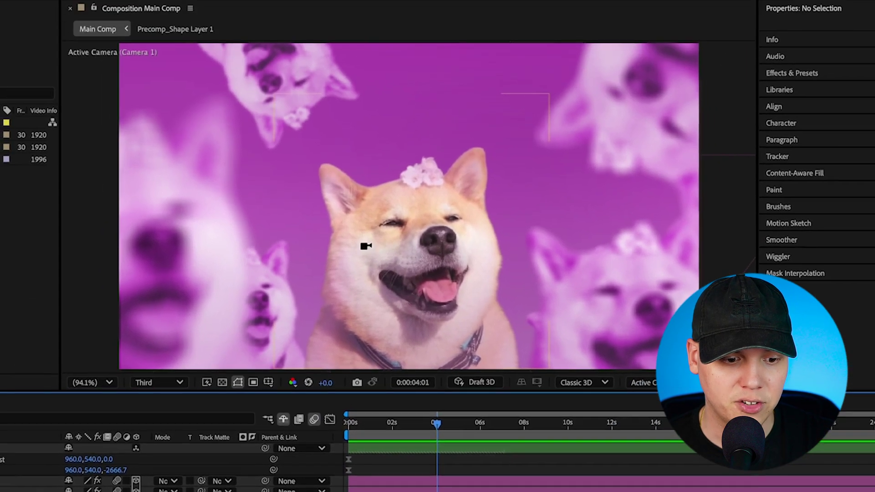
pyautogui.moveTo(423, 316); pyautogui.dragTo(422, 296)
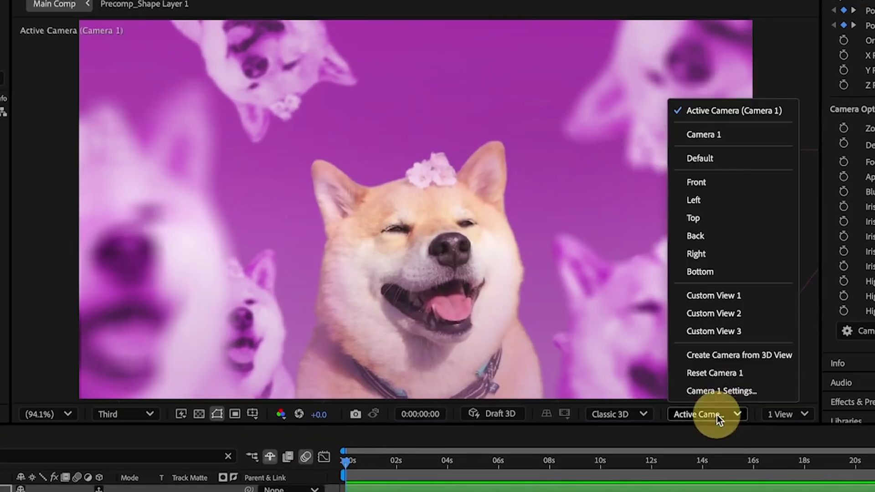
# Switch the viewer to Custom View 1 and scrub the timeline to preview the fly-in.
pyautogui.click(720, 295)
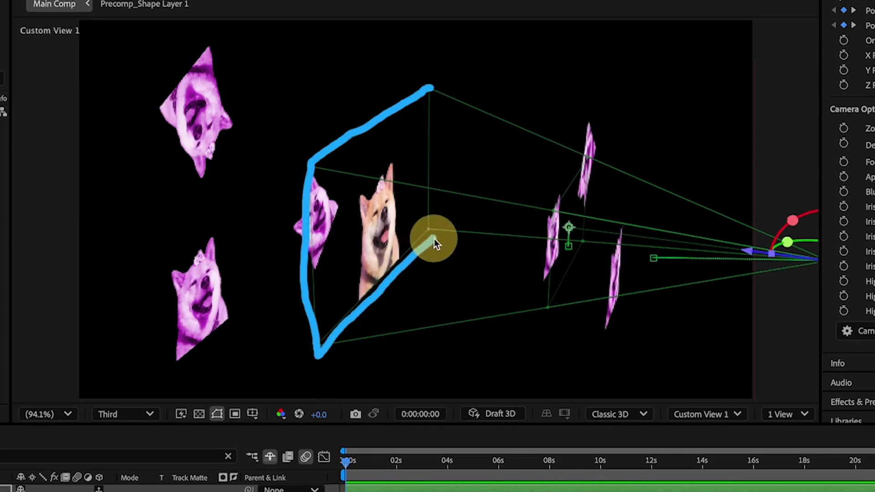
pyautogui.moveTo(385, 464); pyautogui.dragTo(470, 462)
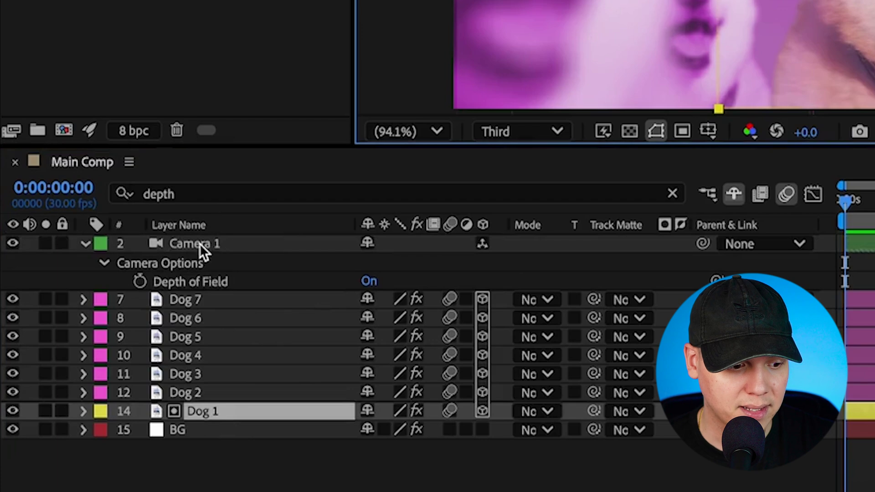
# Link Camera 1's focus distance to Dog 1 with Layer > Camera > Link Focus Distance to Layer.
pyautogui.keyDown('ctrl'); pyautogui.click(89, 373); pyautogui.keyUp('ctrl')
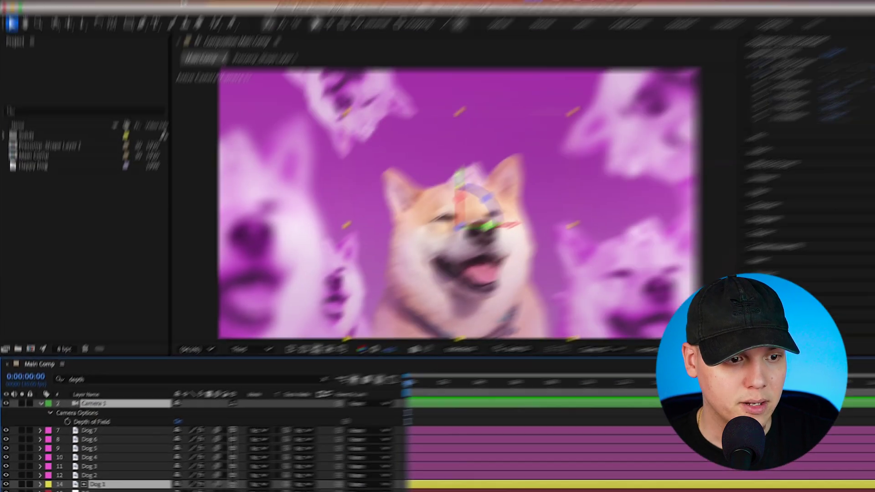
pyautogui.click(181, 11)
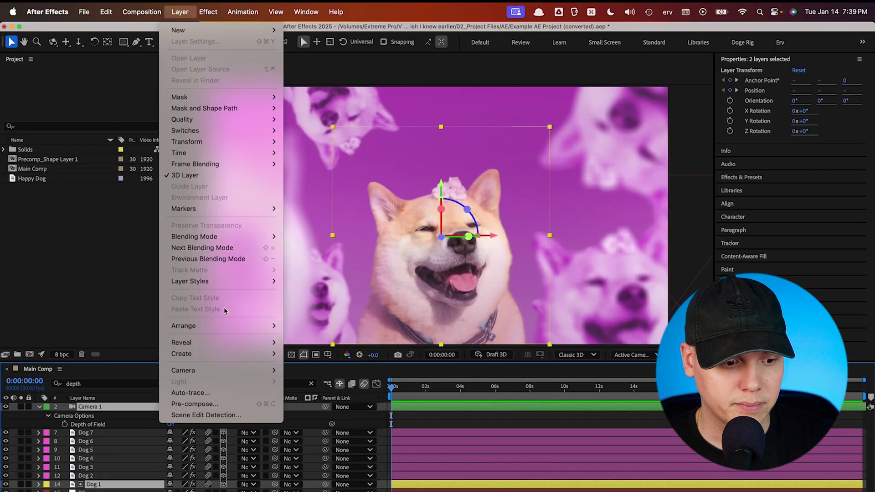
pyautogui.moveTo(232, 374)
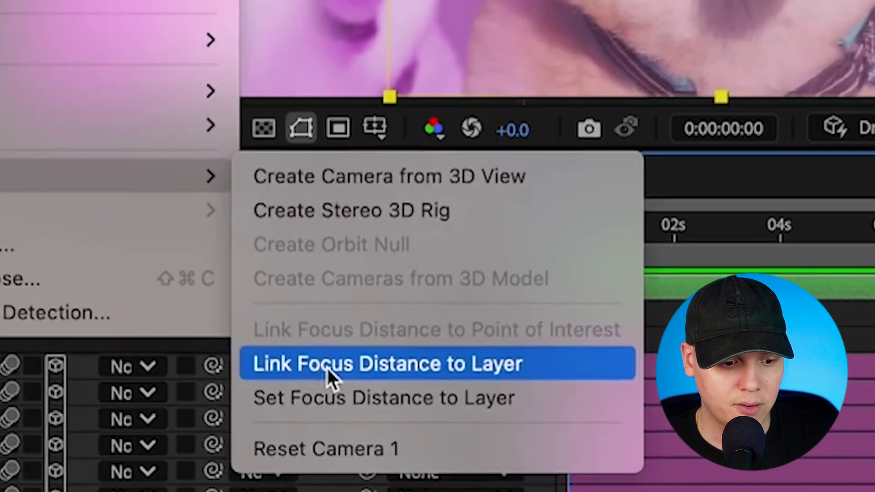
pyautogui.click(326, 366)
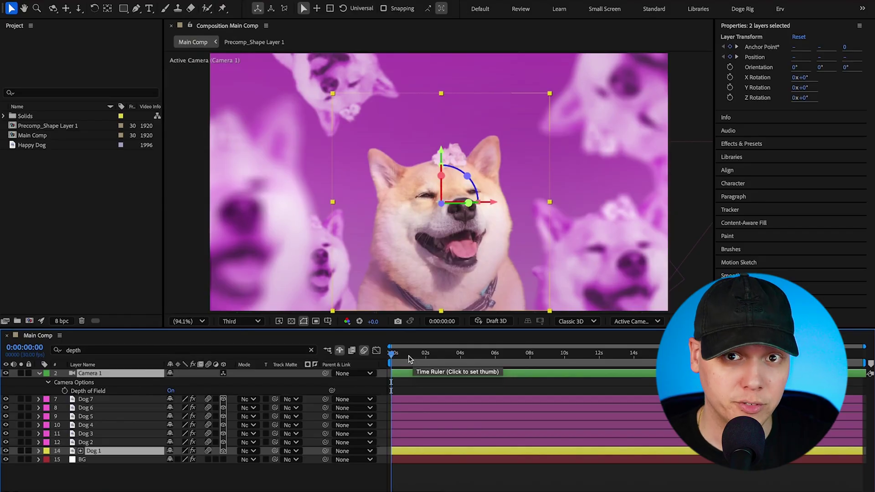
# From the start of the animation, orbit and pull Camera 1 back to frame Dog 1's face.
pyautogui.moveTo(360, 367); pyautogui.dragTo(392, 355)
pyautogui.moveTo(451, 219); pyautogui.dragTo(512, 259)
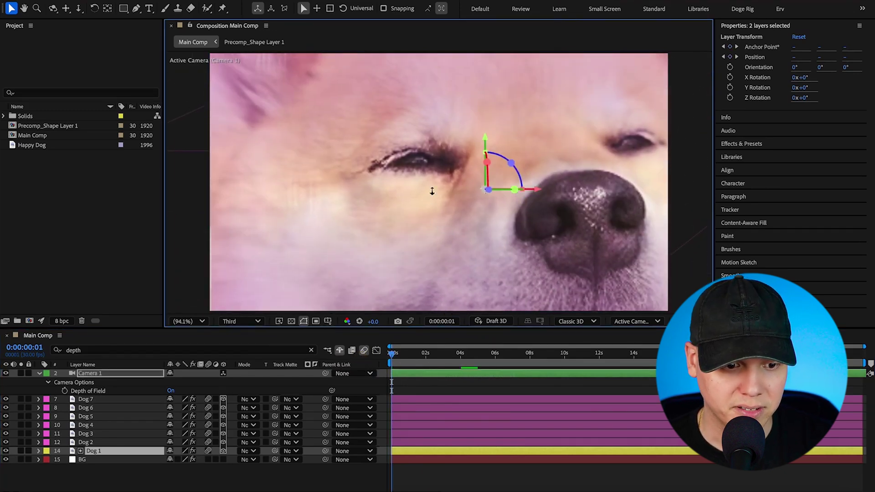
pyautogui.moveTo(432, 192); pyautogui.dragTo(436, 319)
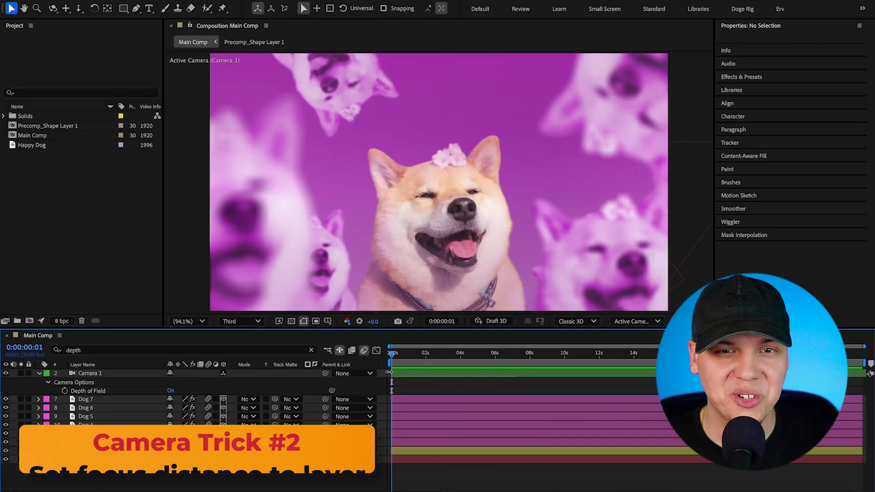
# Select Camera 1 and scrub through its move to the 4-second mark.
pyautogui.click(377, 351)
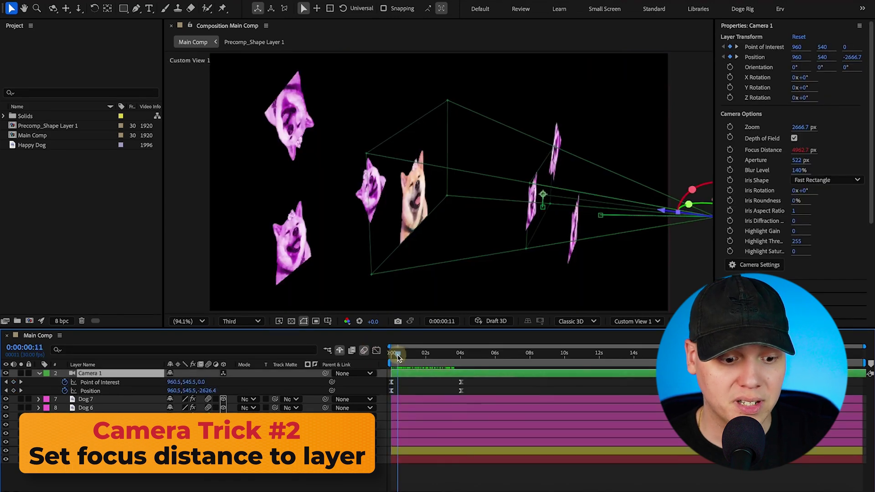
pyautogui.moveTo(392, 363); pyautogui.dragTo(447, 369)
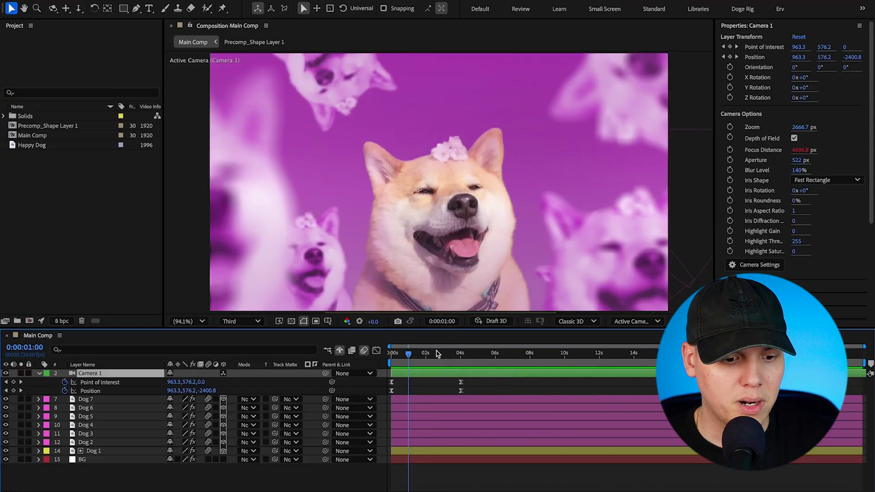
pyautogui.click(437, 355)
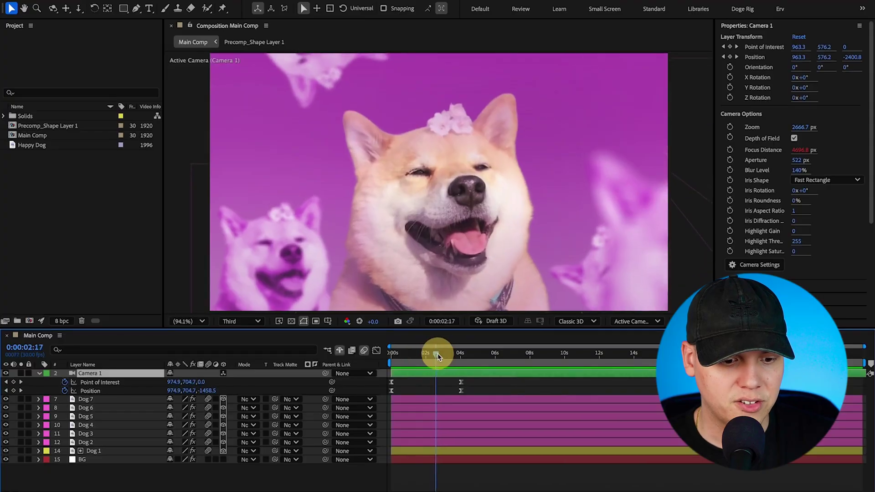
pyautogui.moveTo(437, 354); pyautogui.dragTo(457, 357)
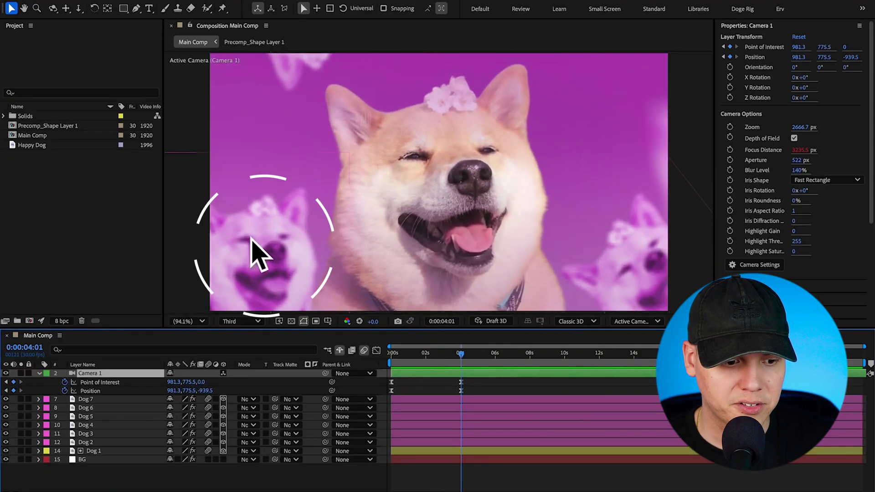
# Replace the Focus Distance expression with a 4962.7-pixel keyframe at 0:00.
pyautogui.press('e')
pyautogui.press('e')
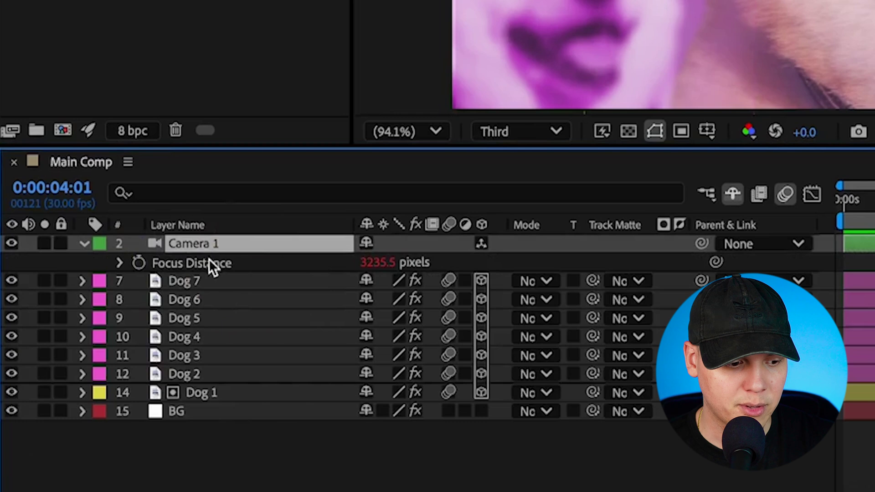
pyautogui.keyDown('alt'); pyautogui.click(139, 264); pyautogui.keyUp('alt')
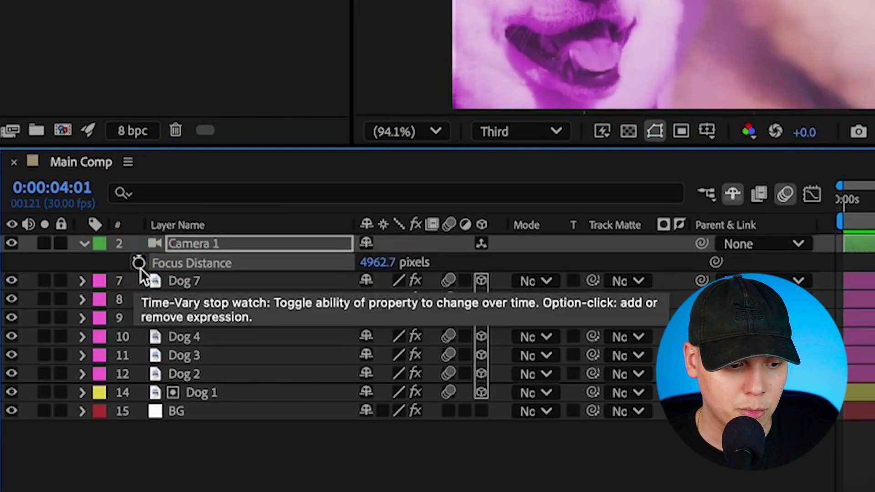
pyautogui.press('Home')
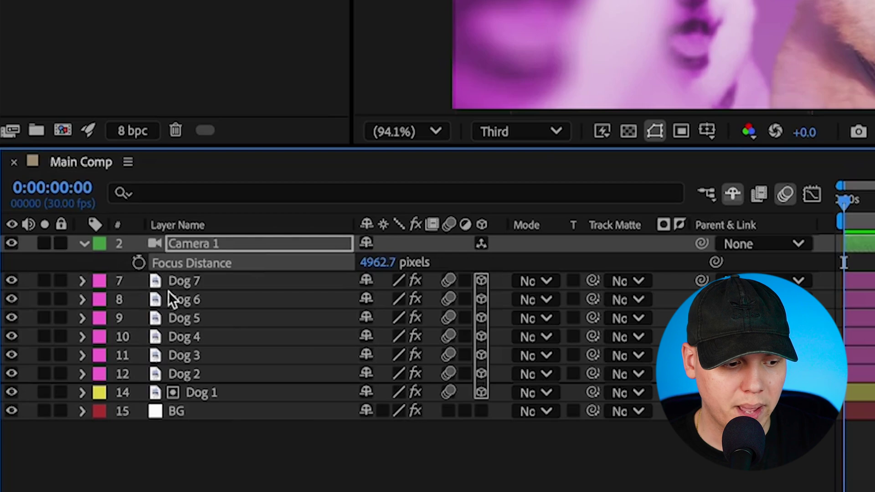
pyautogui.click(139, 263)
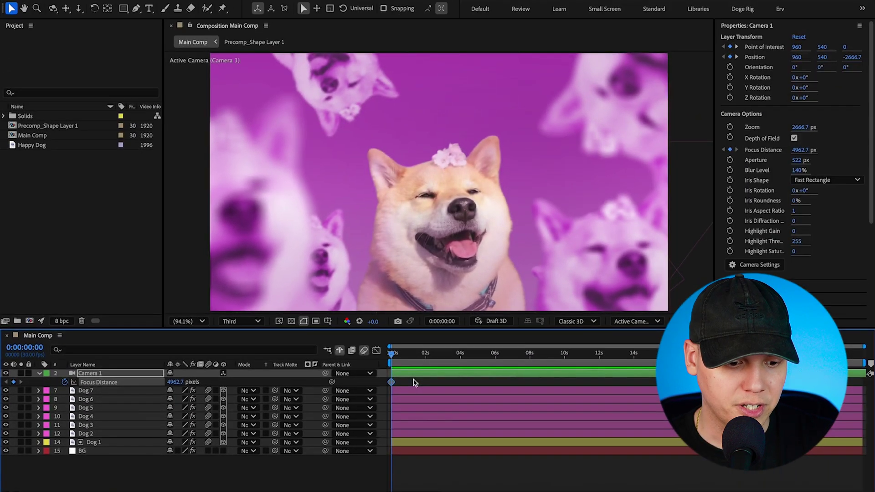
pyautogui.press('u')
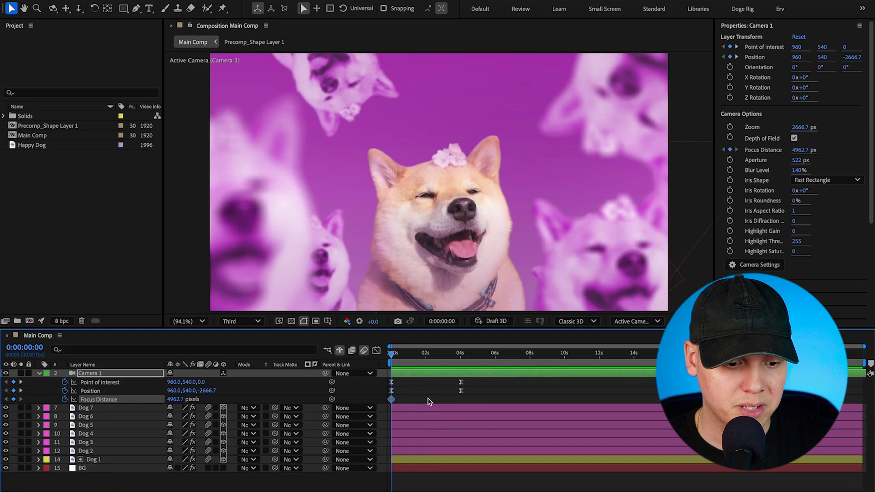
pyautogui.click(461, 355)
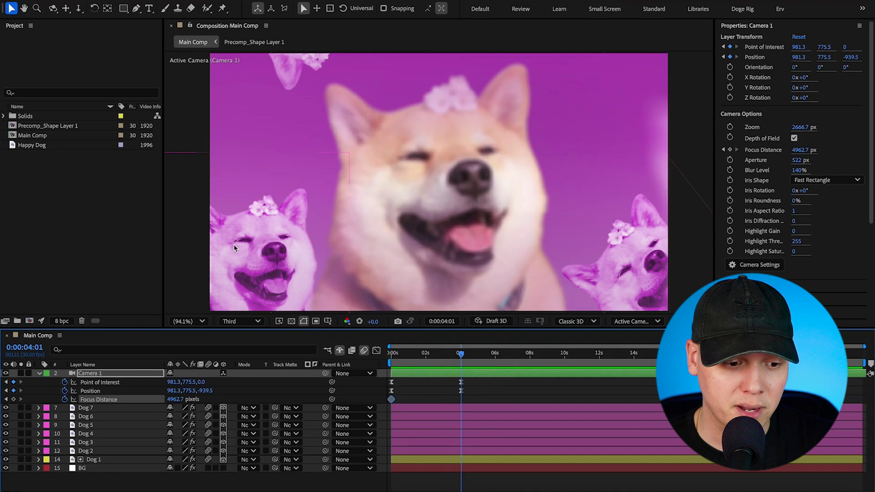
# At 4 seconds, set Camera 1's focus distance to Dog 5, keyframing 12376.8 pixels.
pyautogui.press('F11')
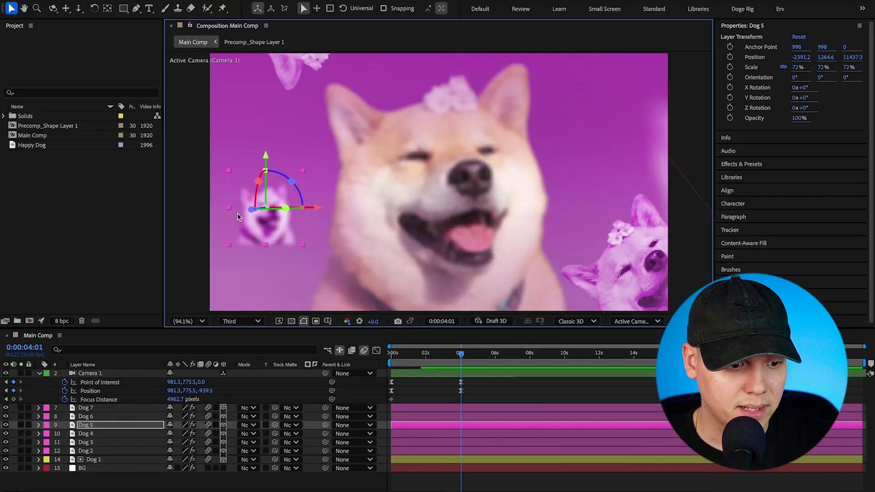
pyautogui.keyDown('super'); pyautogui.click(92, 374); pyautogui.keyUp('super')
pyautogui.click(180, 11)
pyautogui.moveTo(230, 373)
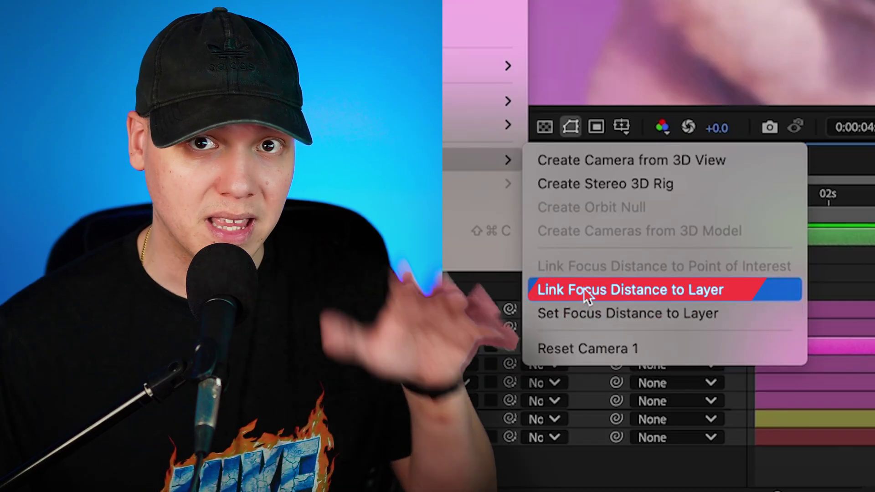
pyautogui.click(575, 315)
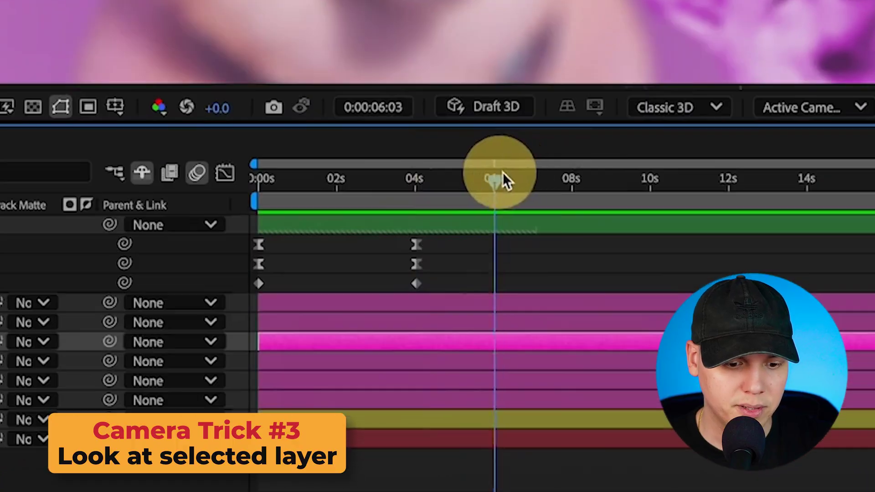
# At 8 seconds, aim Camera 1 at Dog 5 using View > Look at Selected Layers.
pyautogui.moveTo(560, 171); pyautogui.dragTo(570, 174)
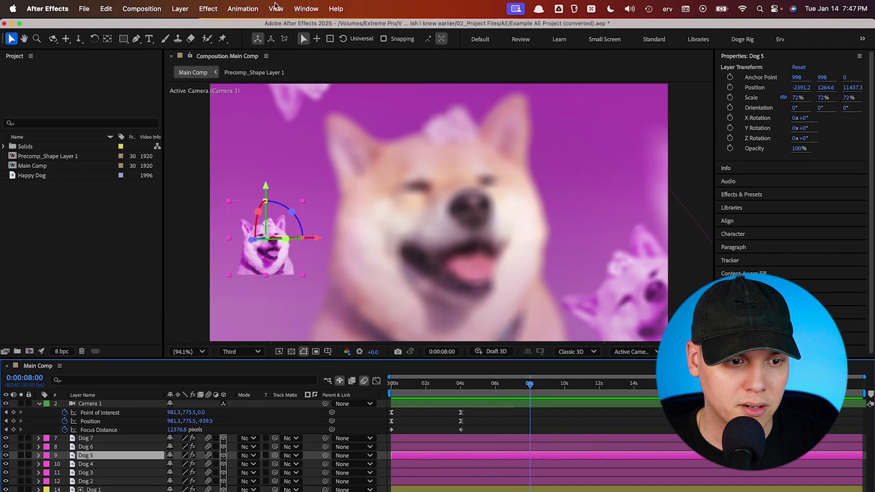
pyautogui.click(276, 5)
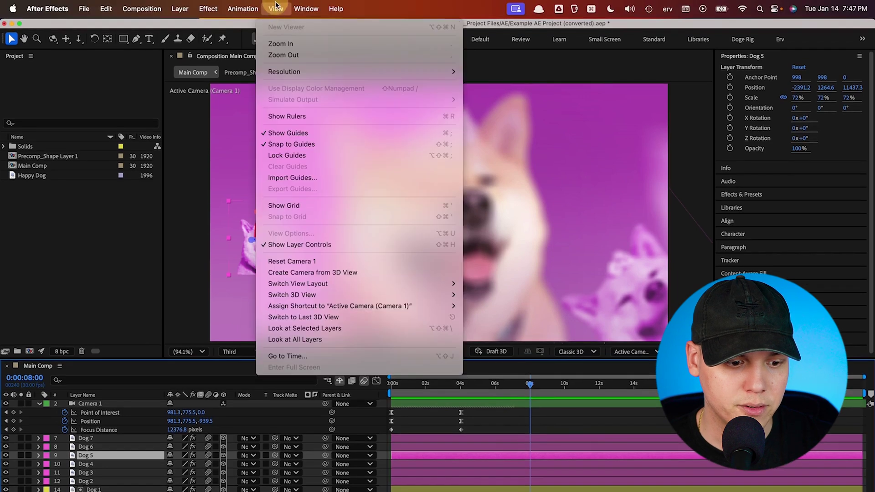
pyautogui.click(327, 329)
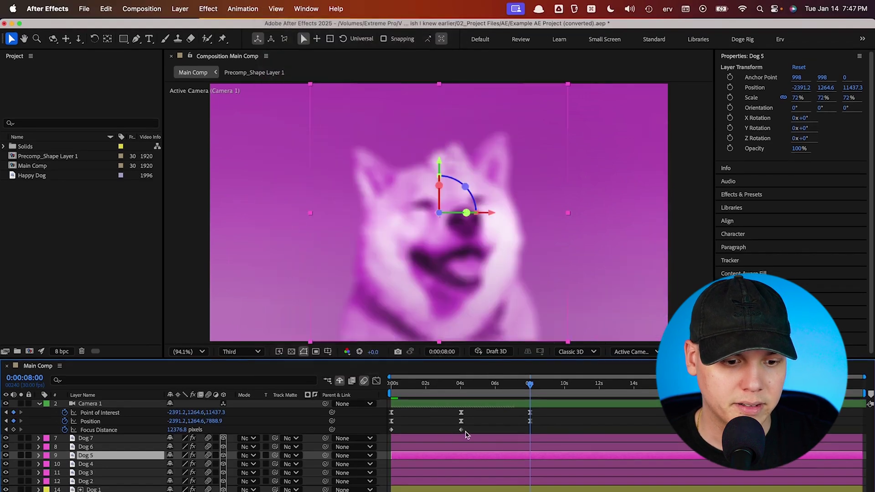
pyautogui.click(523, 415)
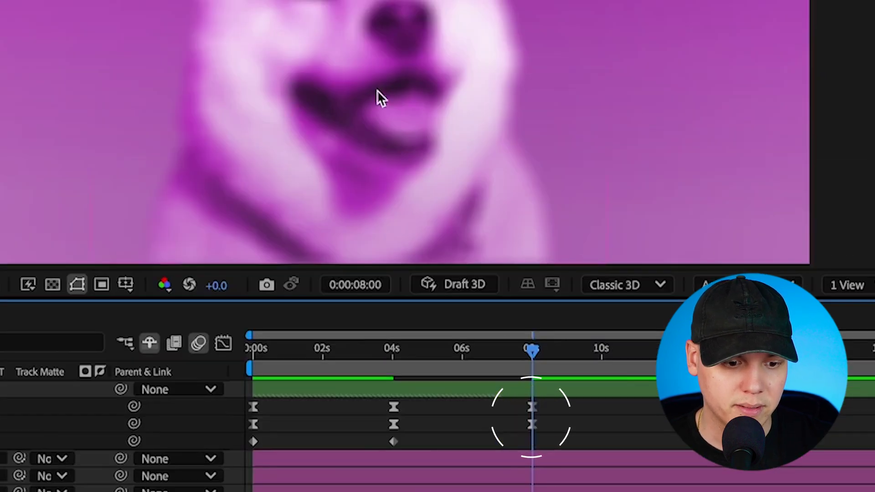
pyautogui.click(343, 114)
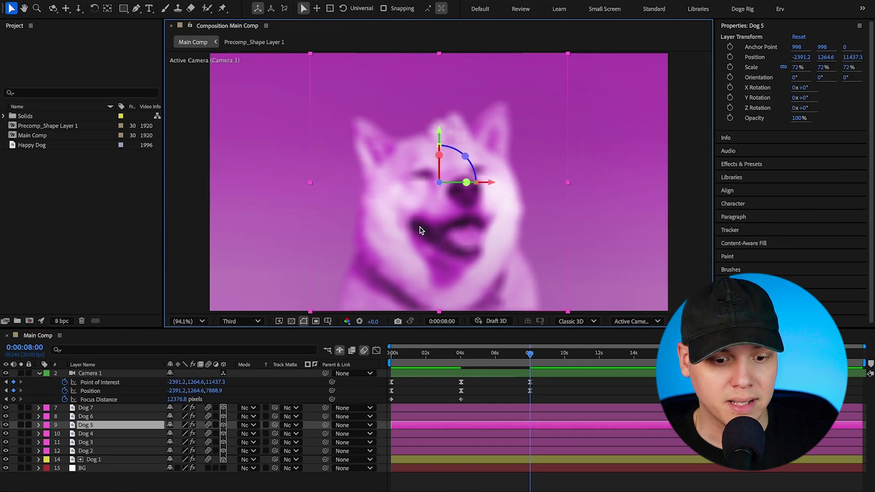
# Review the shot around 4 seconds from the outside 3D custom view.
pyautogui.click(461, 358)
pyautogui.press('F11')
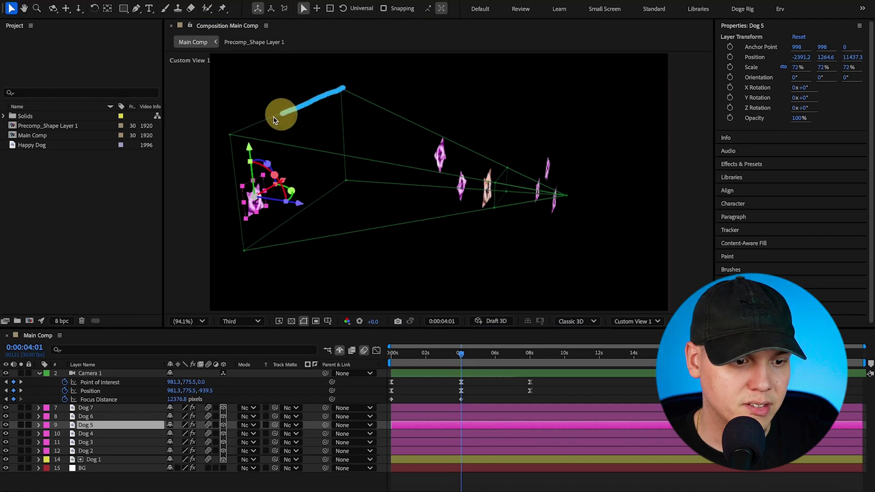
pyautogui.click(459, 354)
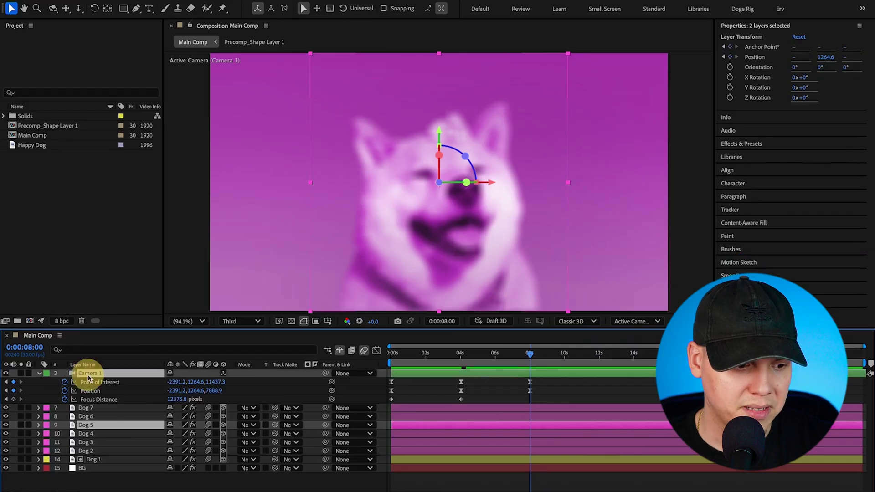
# Set focus distance keyframes on Dog 5 at 8 seconds (3548.4 px) and Dog 1 at 4 seconds.
pyautogui.rightClick(94, 373)
pyautogui.moveTo(276, 342)
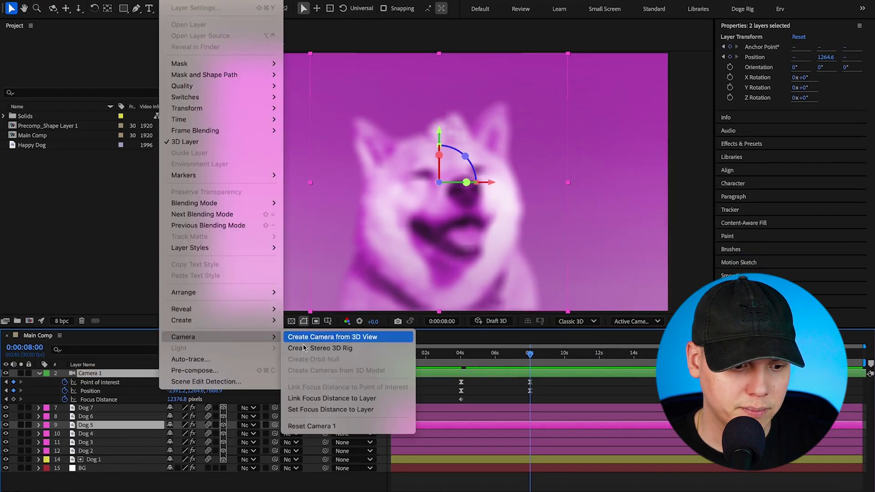
pyautogui.click(310, 409)
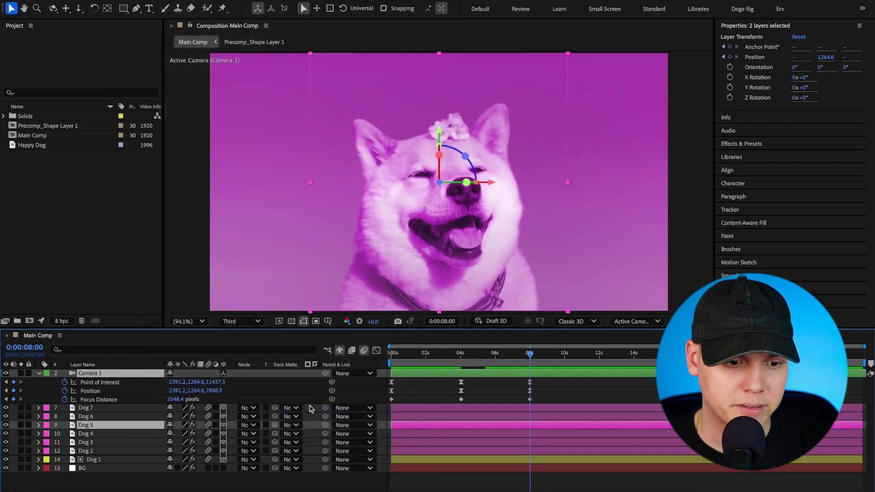
pyautogui.click(94, 459)
pyautogui.moveTo(524, 354); pyautogui.dragTo(459, 358)
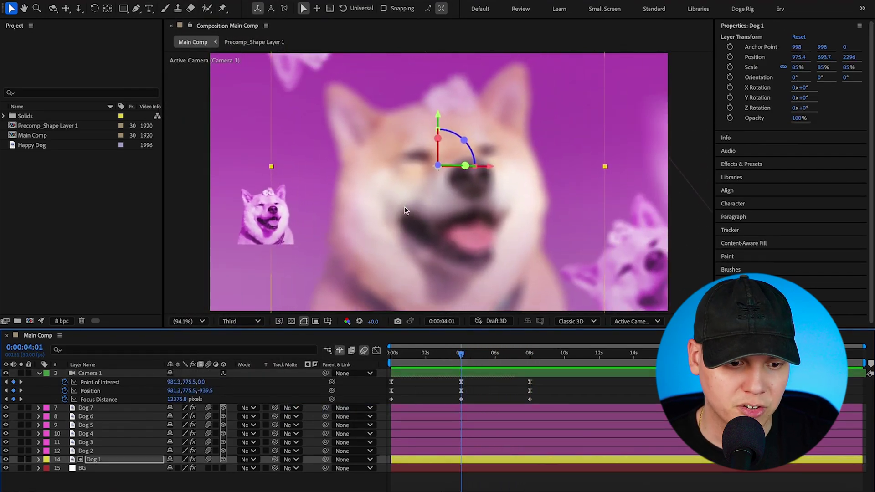
pyautogui.keyDown('super'); pyautogui.click(157, 373); pyautogui.keyUp('super')
pyautogui.rightClick(157, 373)
pyautogui.moveTo(257, 343)
pyautogui.click(339, 409)
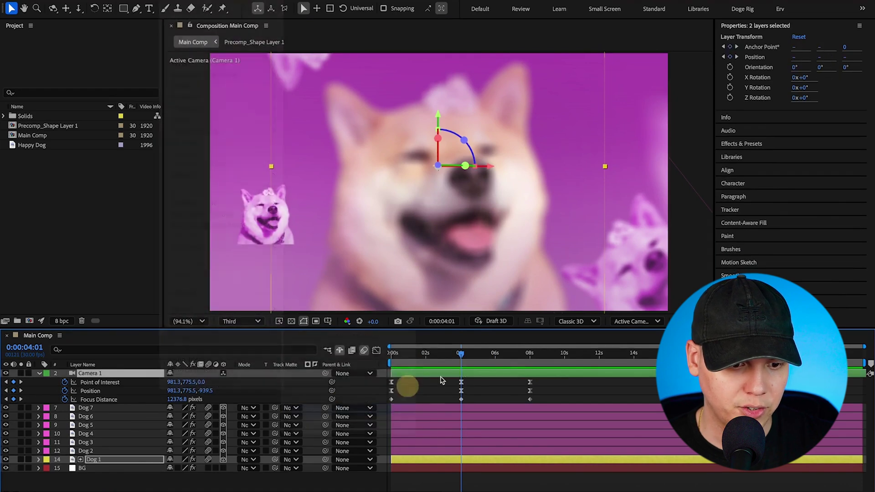
# Easy Ease all Focus Distance keyframes and preview the camera animation.
pyautogui.press('Home')
pyautogui.moveTo(570, 398); pyautogui.dragTo(494, 401)
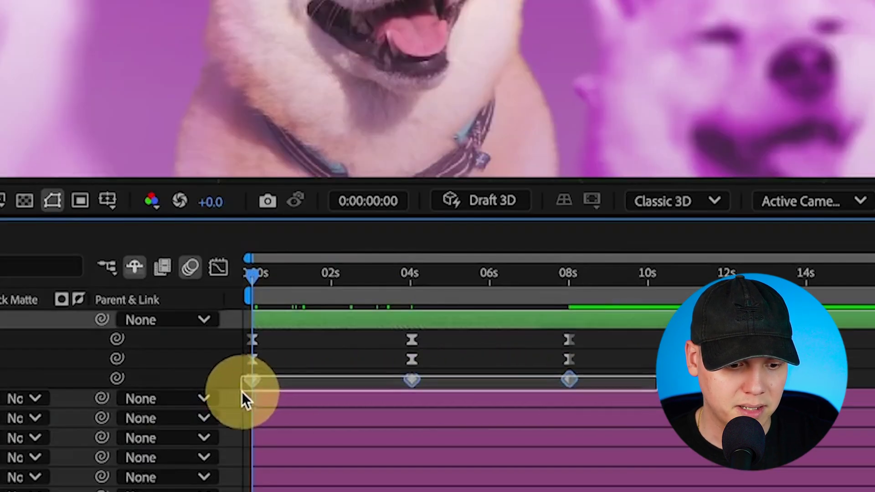
pyautogui.moveTo(241, 392); pyautogui.dragTo(231, 388)
pyautogui.press('F9')
pyautogui.click(340, 367)
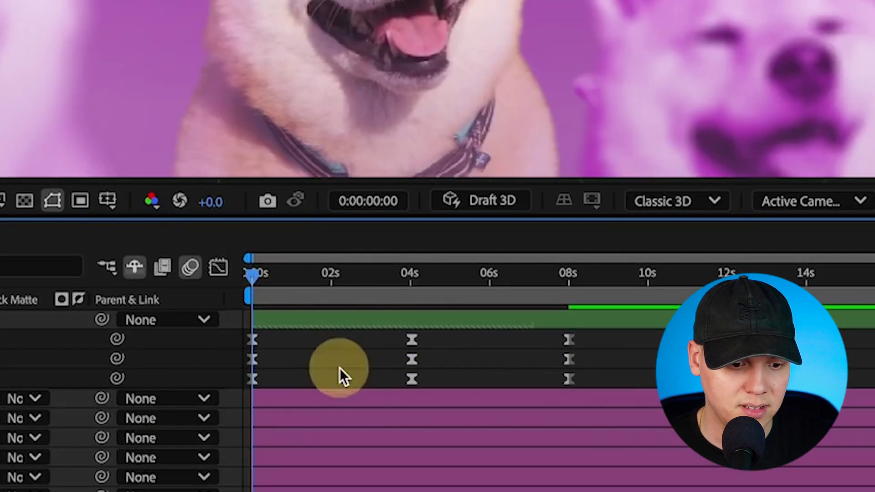
pyautogui.press('space')
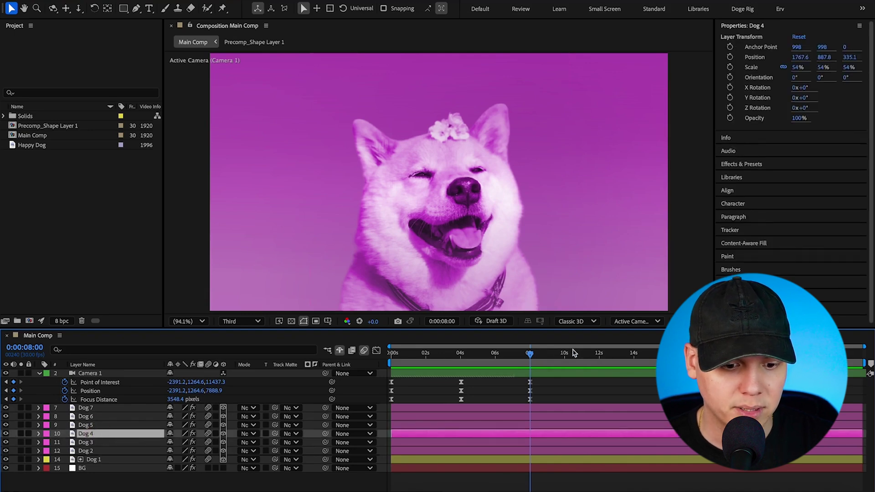
# At 11:29, aim Camera 1 at Dog 4 with Look at Selected Layers, then reselect Dog 4 and Camera 1.
pyautogui.moveTo(600, 354); pyautogui.dragTo(599, 356)
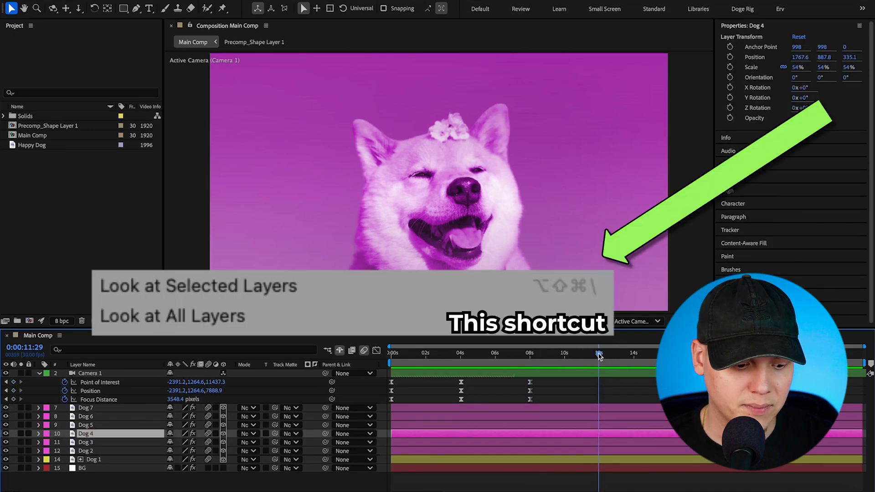
pyautogui.press('alt+shift+super+backslash')
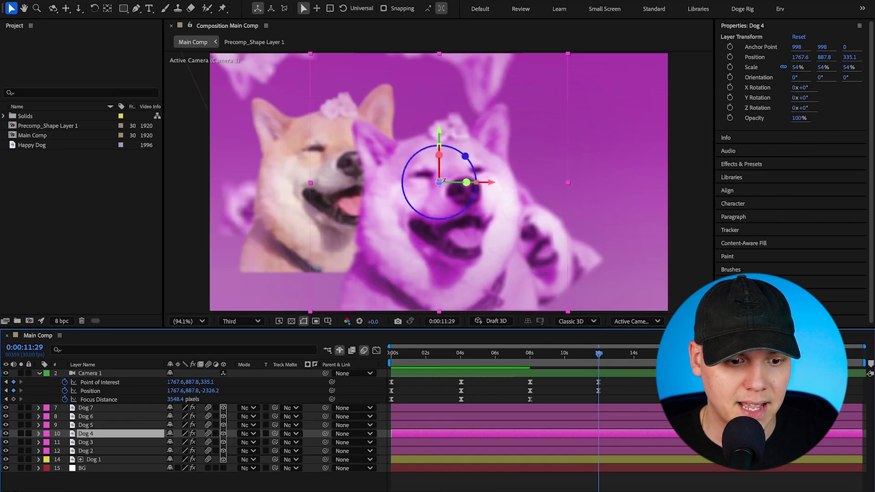
pyautogui.click(594, 390)
pyautogui.moveTo(592, 366)
pyautogui.mouseDown()
pyautogui.moveTo(426, 362)
pyautogui.moveTo(553, 364)
pyautogui.moveTo(599, 375)
pyautogui.mouseUp()
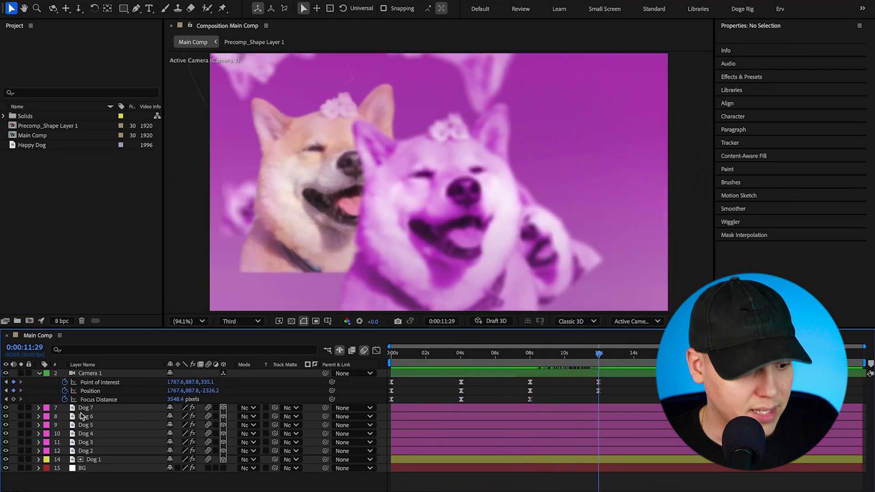
pyautogui.click(510, 241)
pyautogui.keyDown('super'); pyautogui.click(98, 374); pyautogui.keyUp('super')
# Set Camera 1's focus distance to Dog 4 at 11:29 from the layer context menu.
pyautogui.rightClick(158, 374)
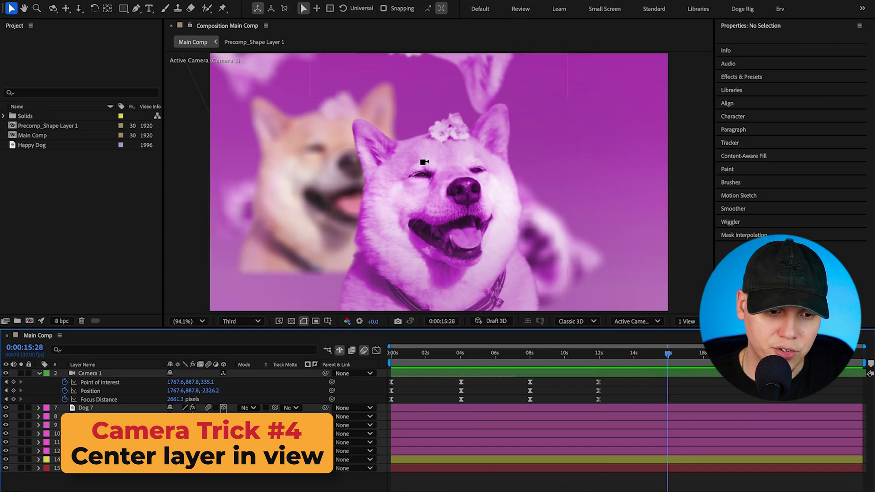
# Dolly the camera far back at 15:28 and make the Doge Heaven Button layer visible and 3D.
pyautogui.moveTo(425, 162); pyautogui.dragTo(420, 255)
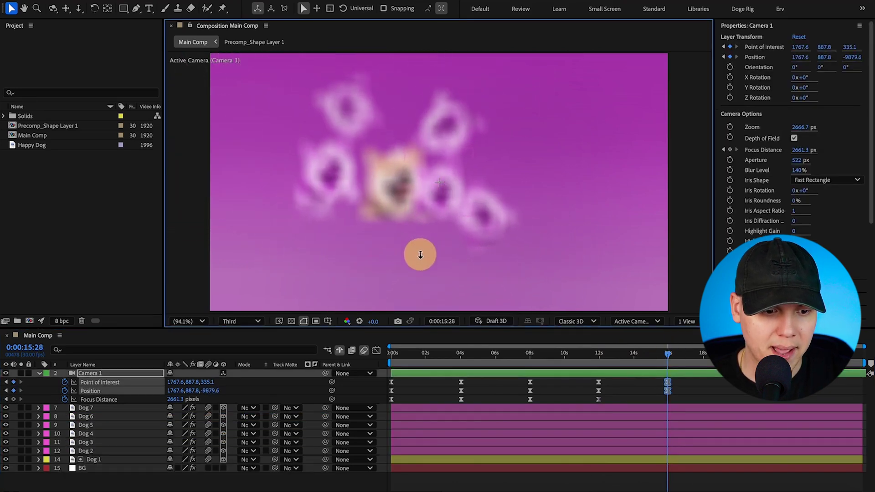
pyautogui.click(89, 374)
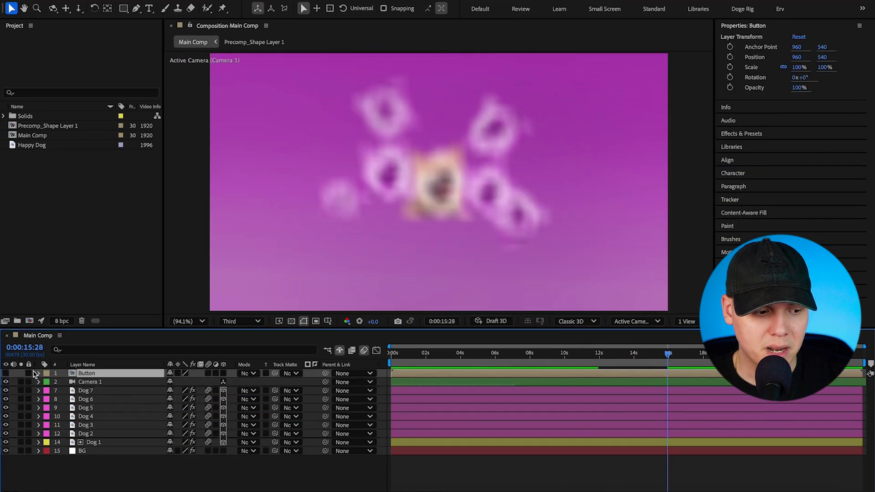
pyautogui.click(5, 374)
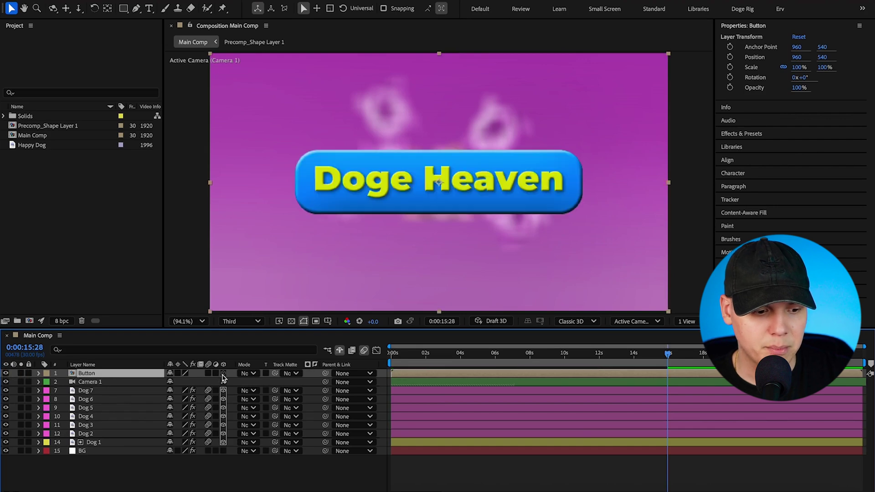
pyautogui.click(223, 373)
pyautogui.press('F11')
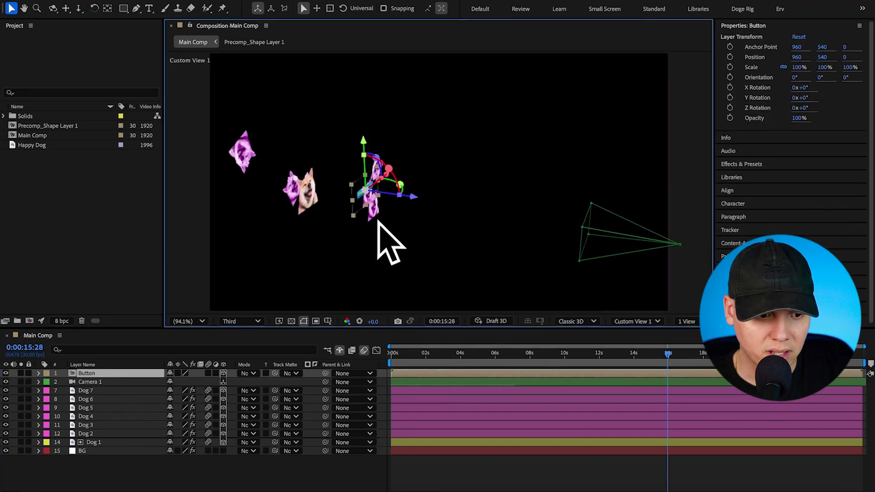
pyautogui.moveTo(368, 225); pyautogui.dragTo(361, 202)
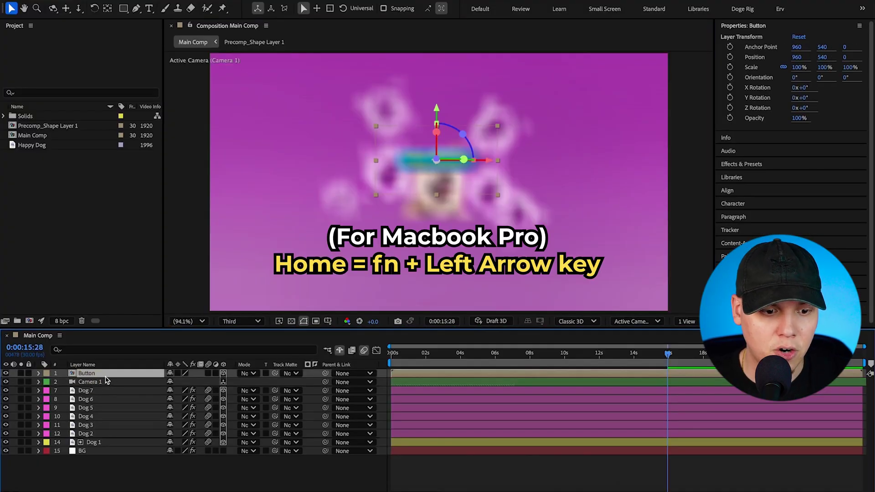
# Centre the Doge Heaven button in the camera view and raise it slightly above the dogs.
pyautogui.hotkey('ctrl', 'Home')
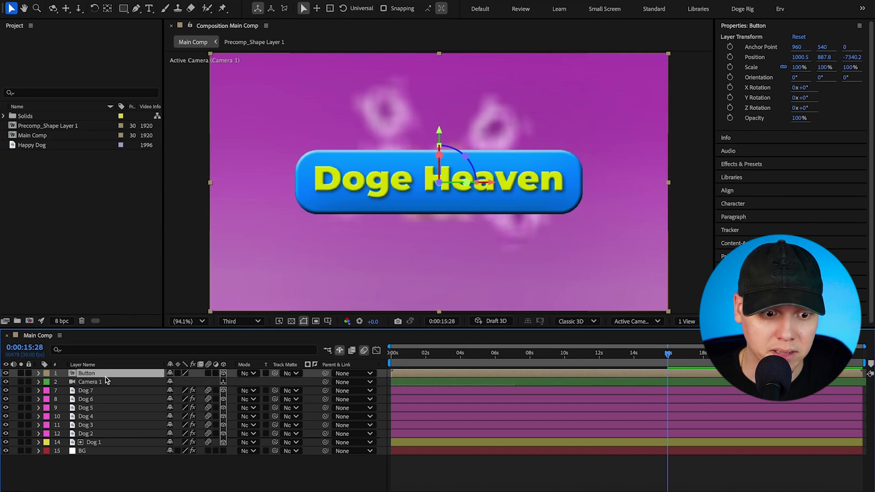
pyautogui.press('u')
pyautogui.moveTo(438, 135); pyautogui.dragTo(437, 82)
# Scrub back to check the button's entrance, then view the scene from outside the camera.
pyautogui.moveTo(667, 357)
pyautogui.mouseDown()
pyautogui.moveTo(631, 356)
pyautogui.moveTo(670, 361)
pyautogui.mouseUp()
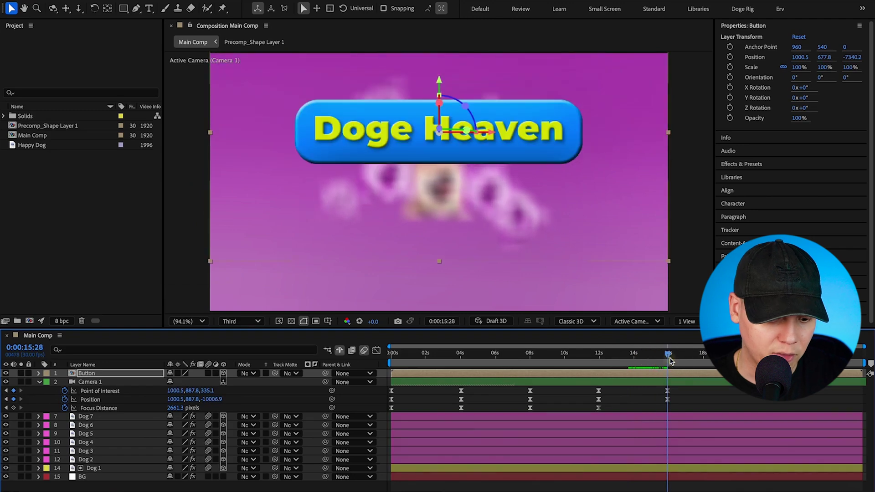
pyautogui.press('F11')
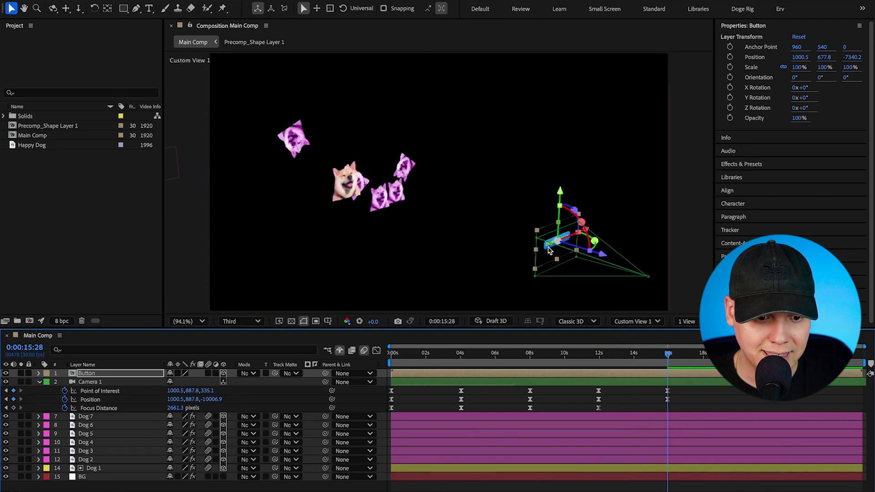
pyautogui.scroll(5, 549, 250)
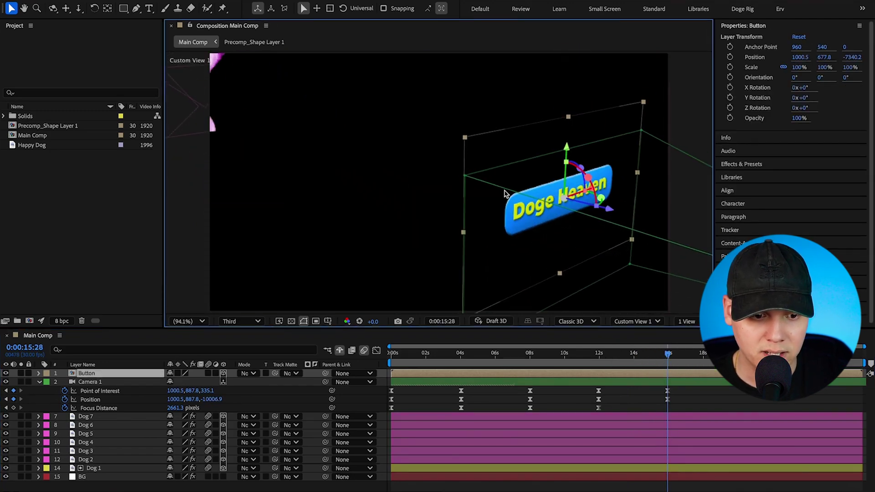